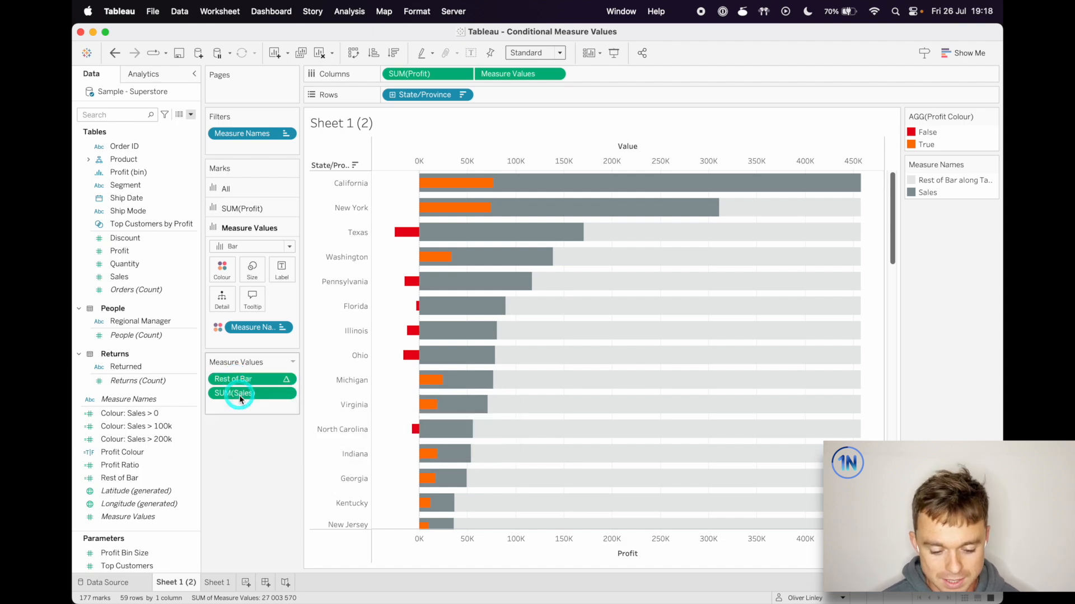
Open the Rest of Bar calculated field, review its formula, and close the editor without changes
right_click(137, 478)
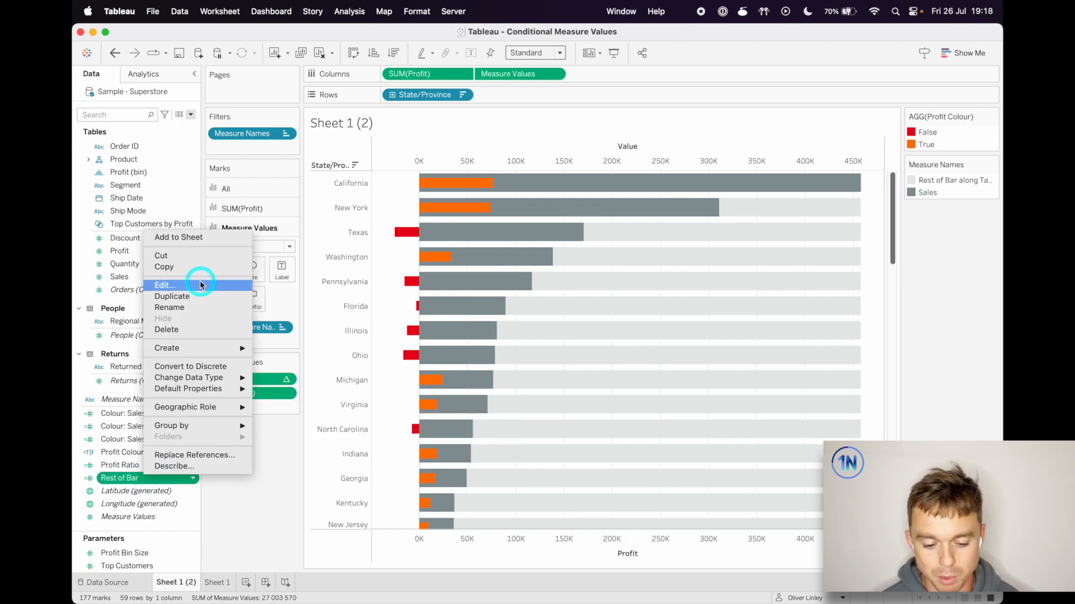
click(201, 284)
drag(581, 177, 404, 374)
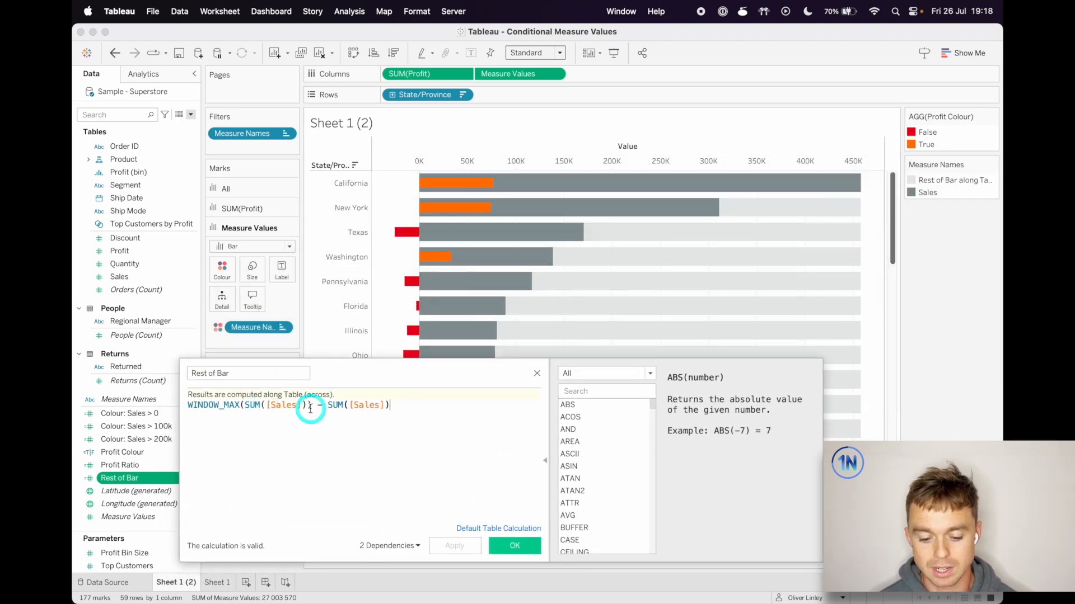
click(537, 373)
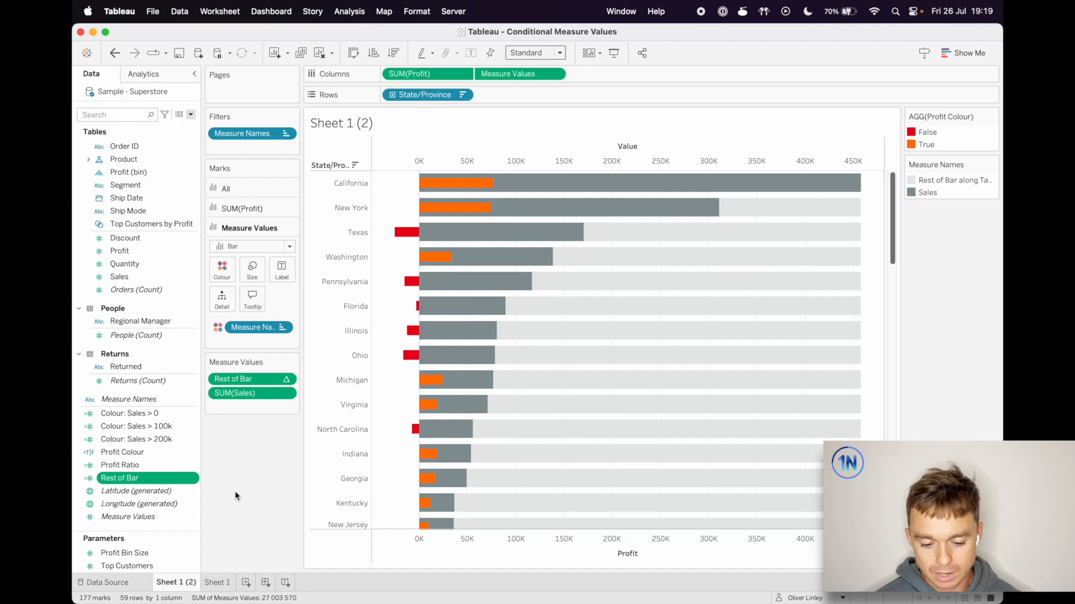
Try colouring the Measure Values bars by Measure Values instead of Measure Names, and undo the change
click(263, 328)
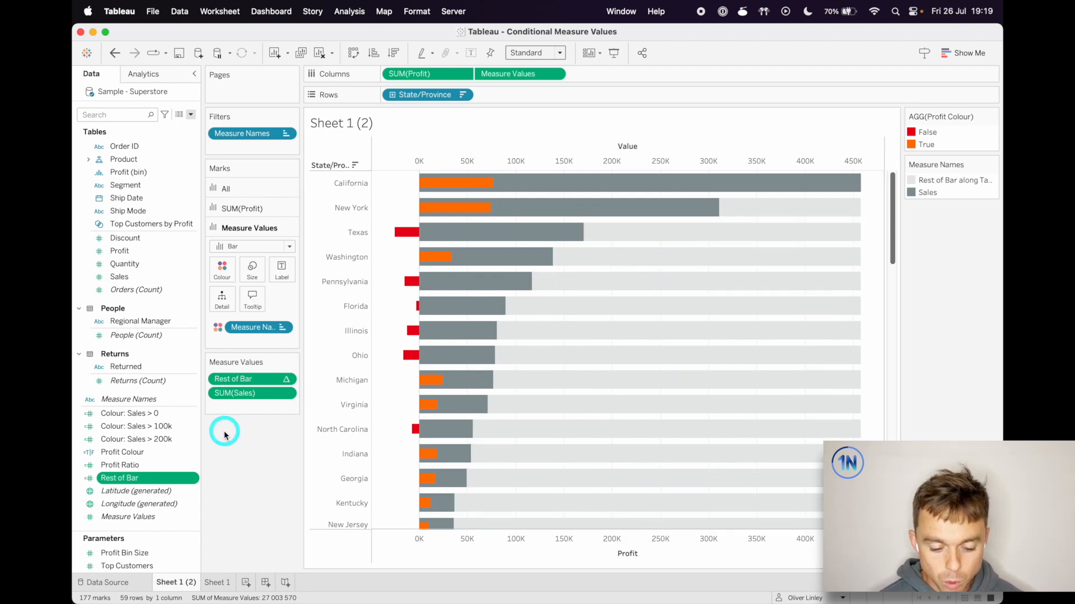
click(153, 516)
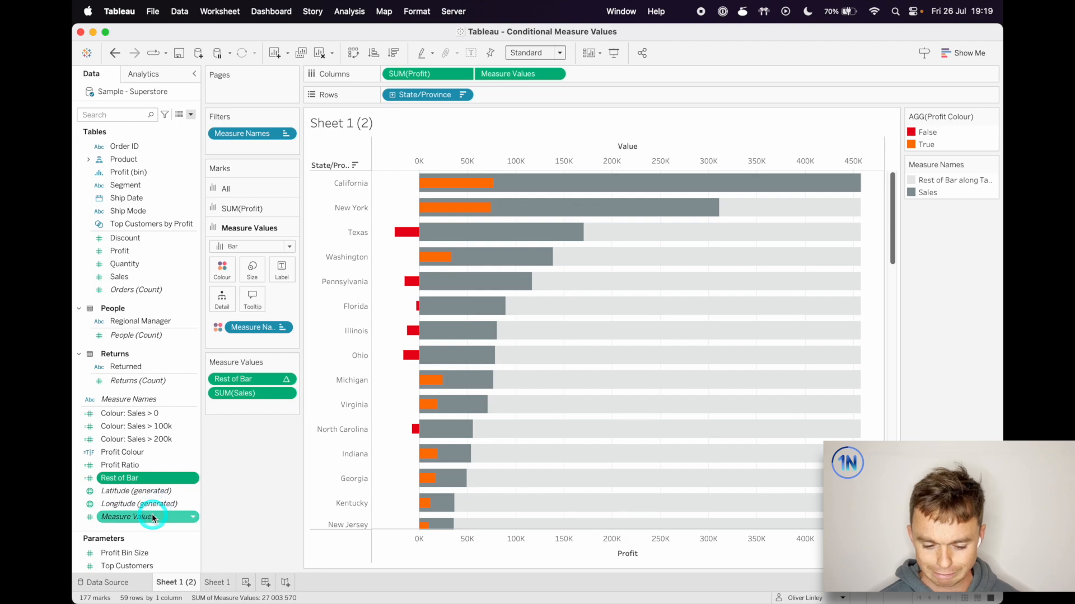
drag(153, 516, 266, 330)
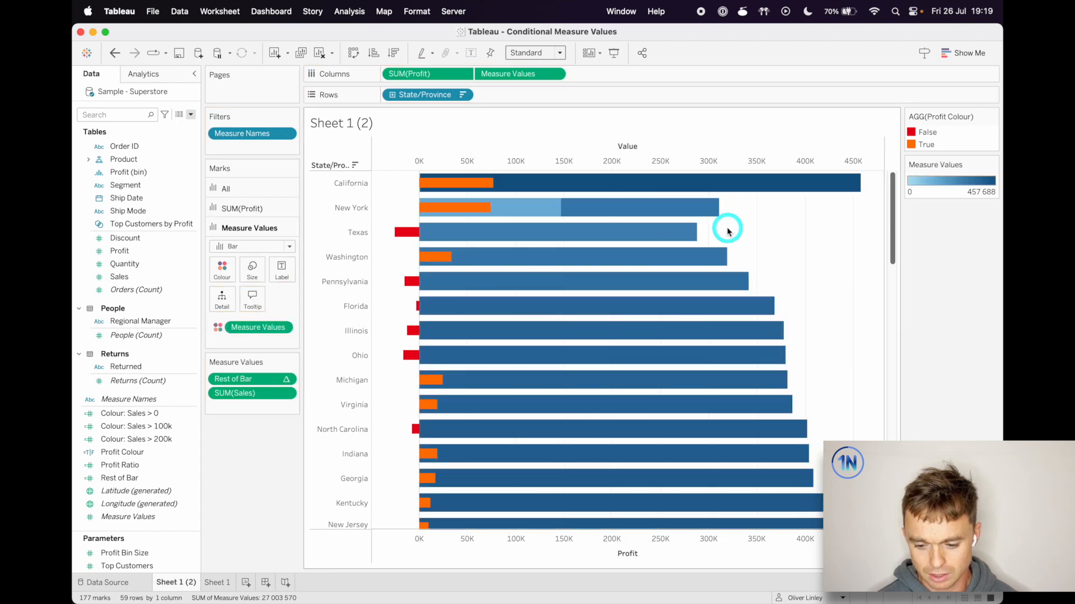
mouse_move(548, 213)
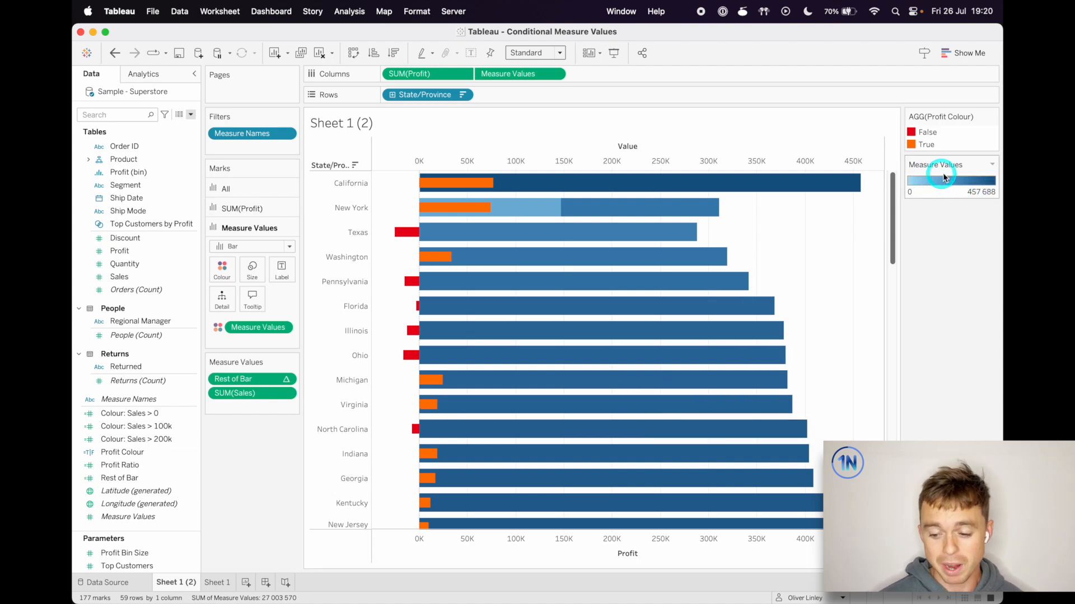
key(super+z)
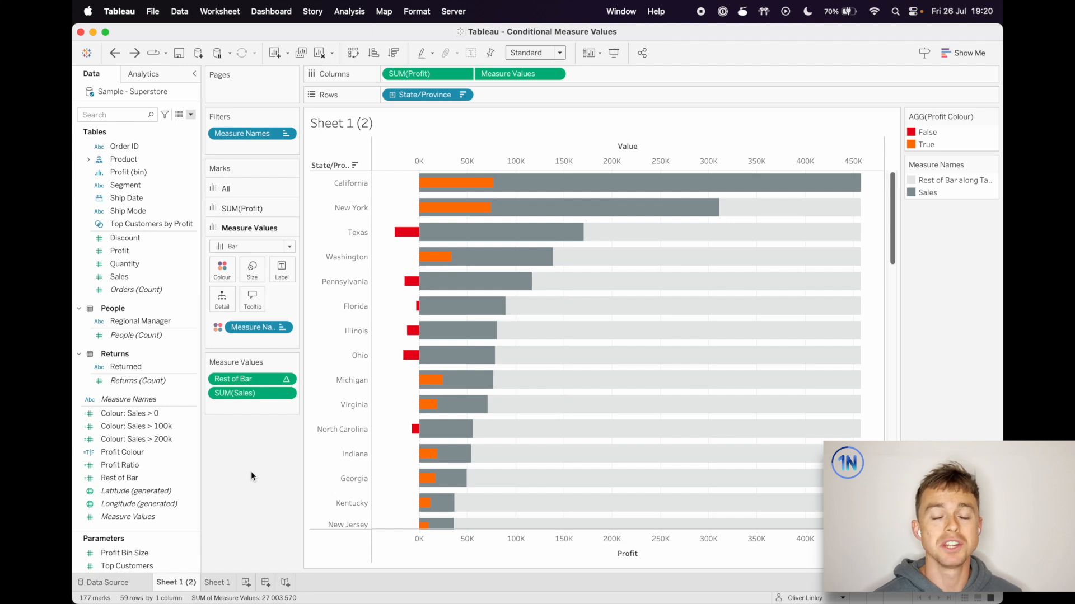
Switch to Sheet 1 and examine the Rest of Bar and Colour: Sales measures that make up its Measure Values
mouse_move(427, 377)
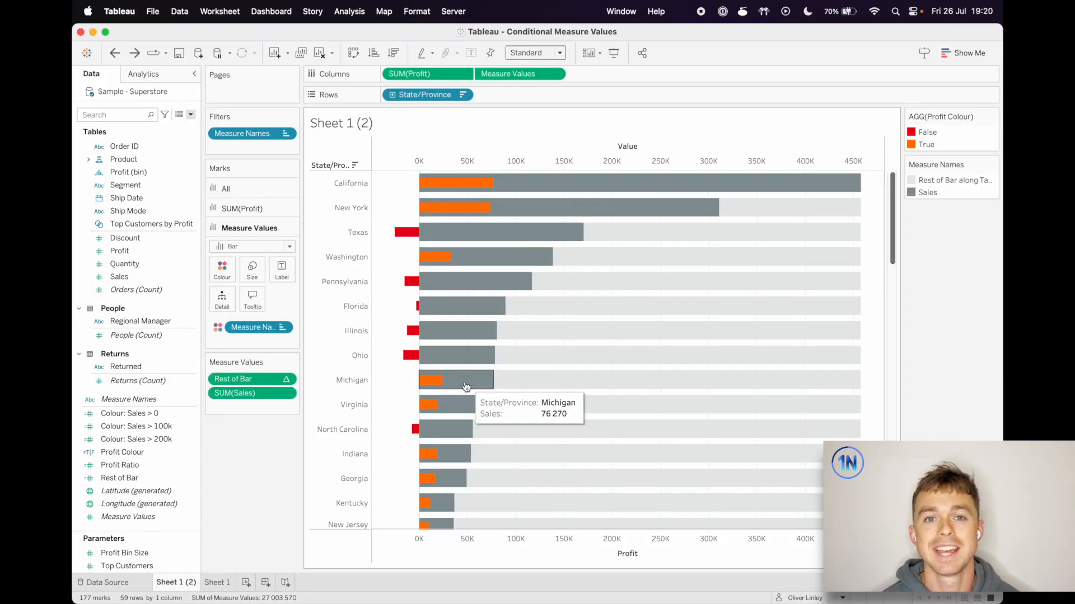
click(215, 583)
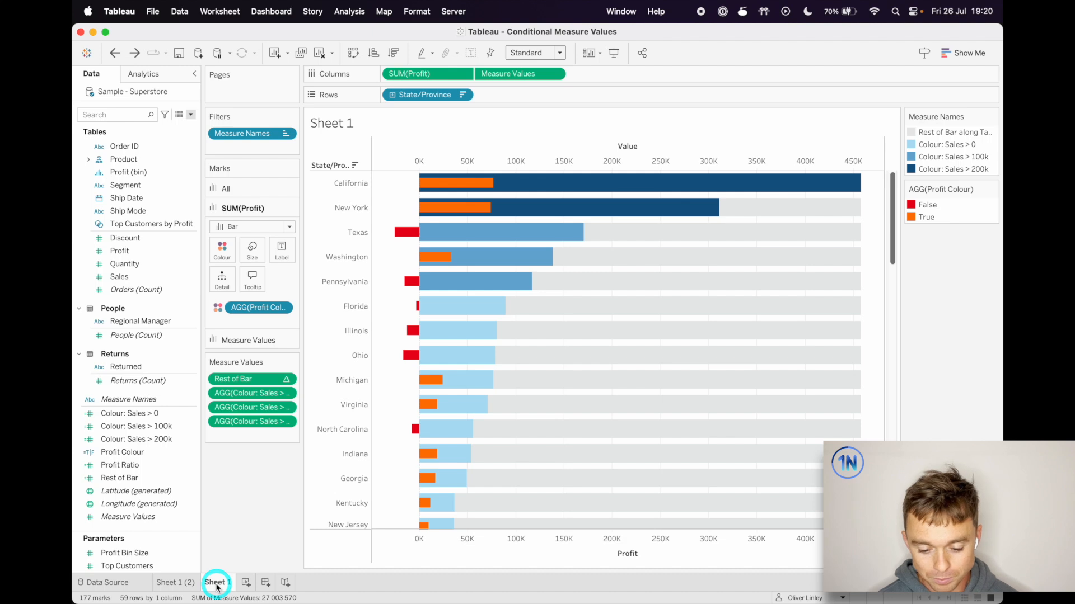
click(257, 395)
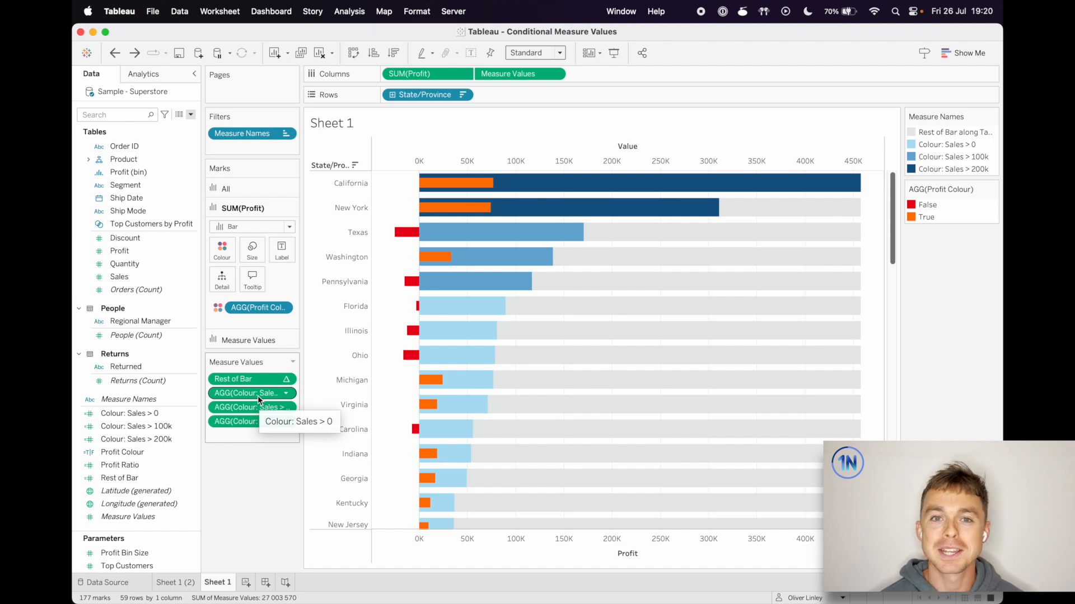
click(270, 346)
click(250, 381)
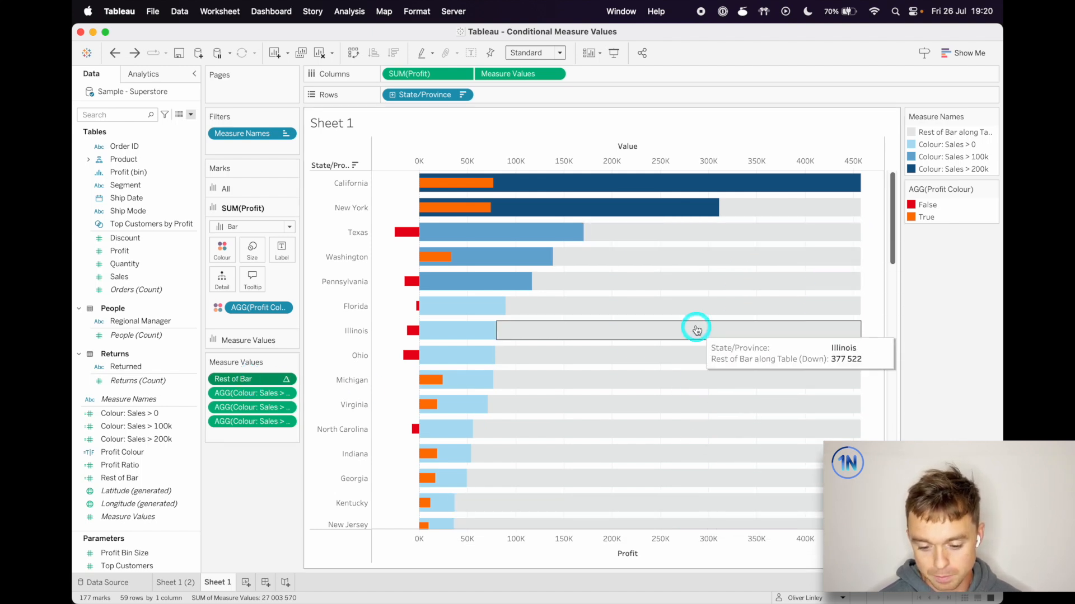
click(273, 398)
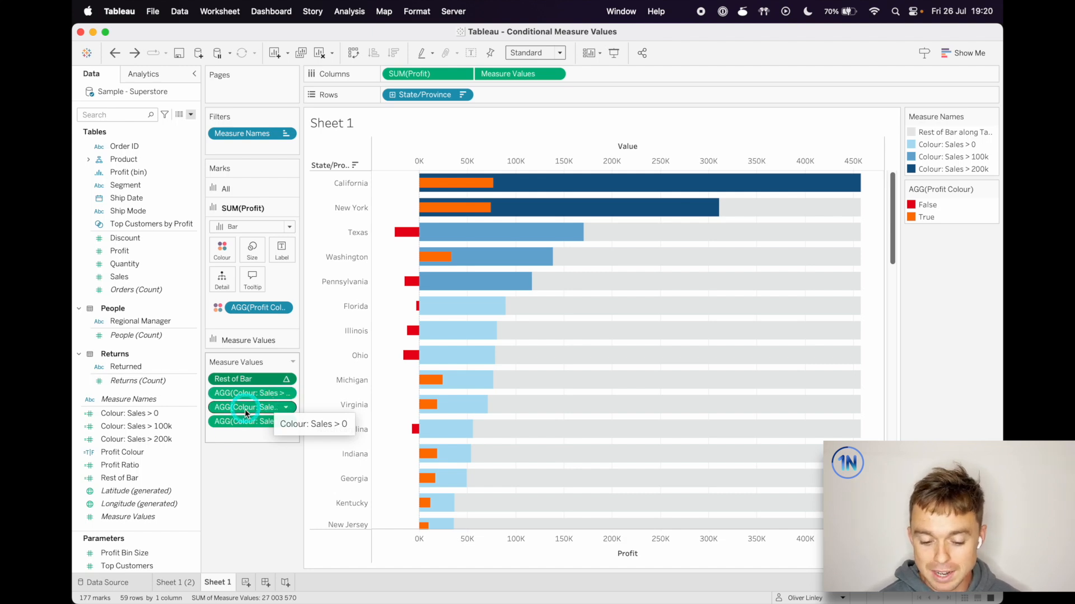
click(262, 420)
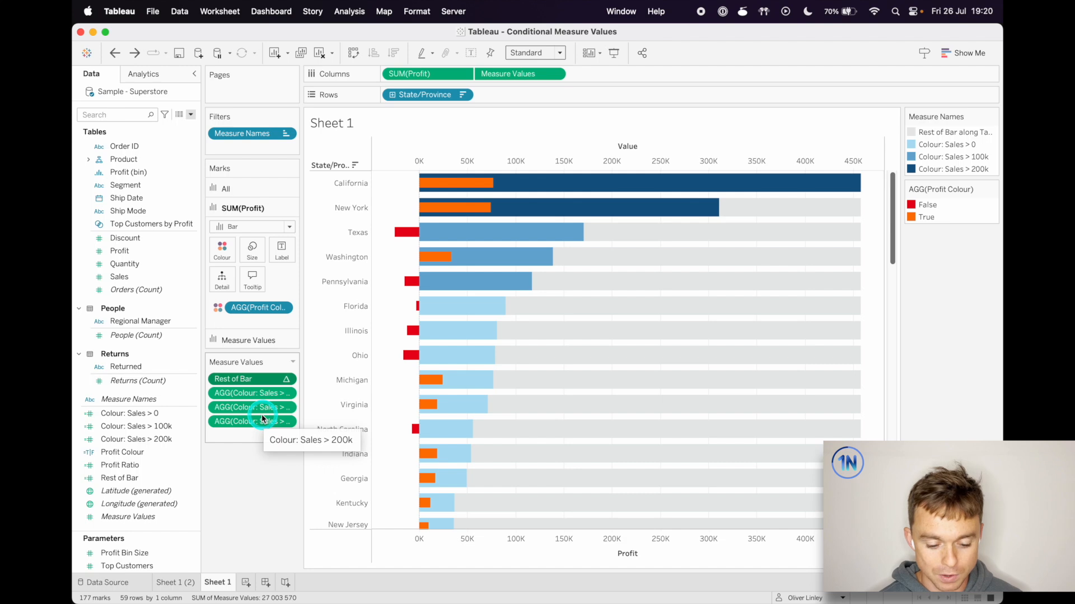
Open the Colour: Sales > 200k calculation, review its threshold condition and returned SUM([Sales]), and close it unchanged
click(160, 441)
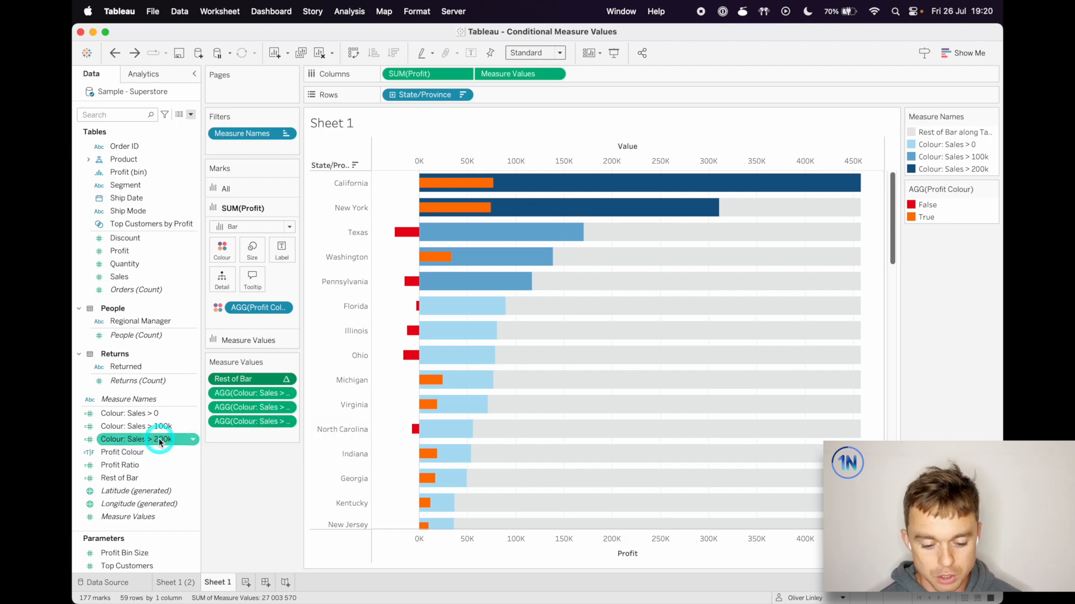
click(192, 439)
click(200, 247)
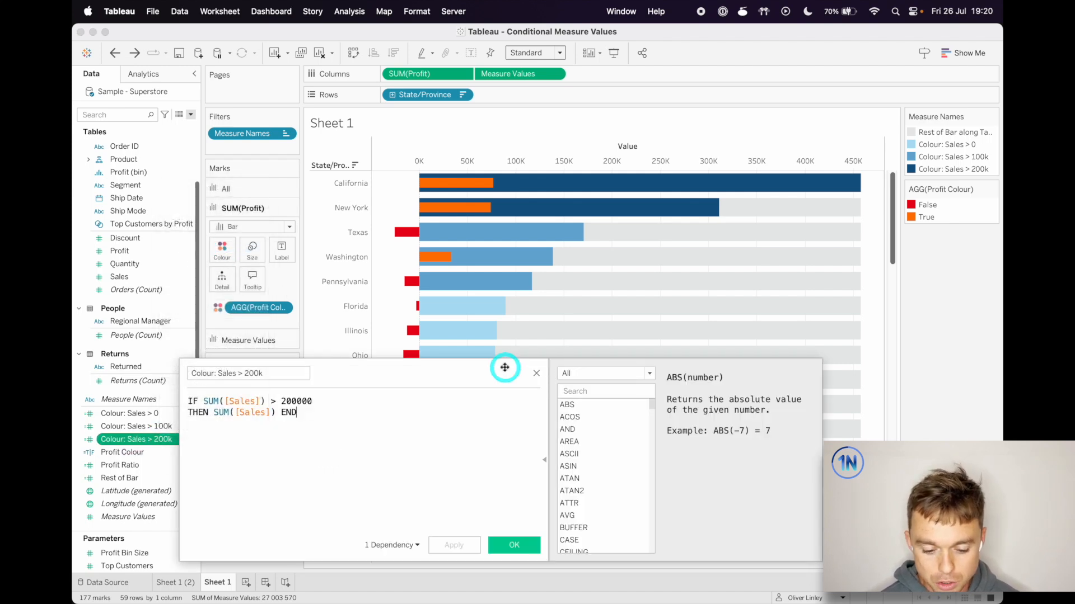
double_click(297, 401)
click(327, 404)
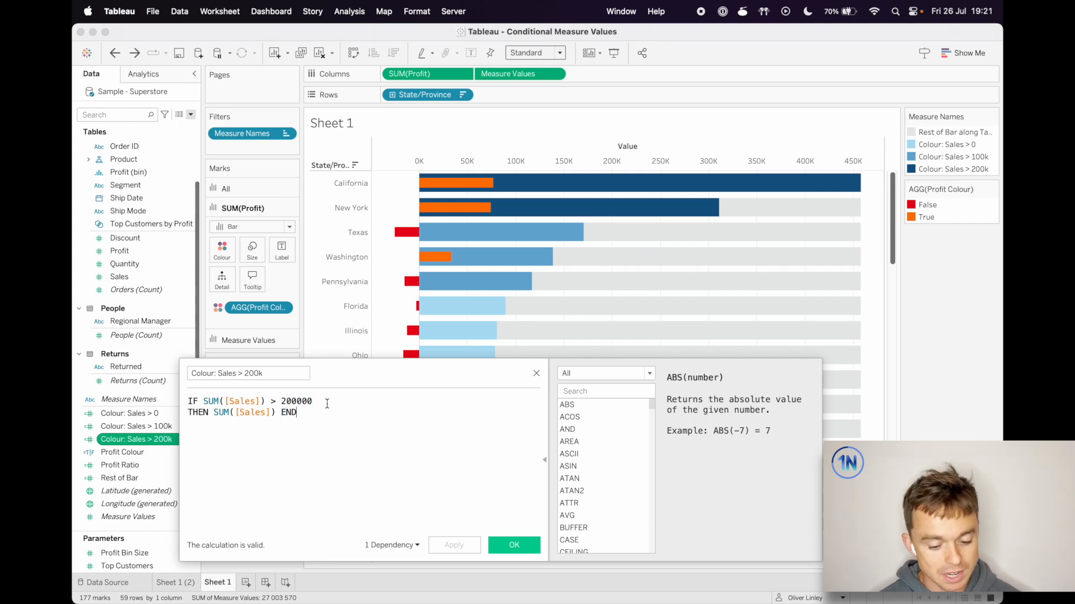
drag(215, 415, 275, 412)
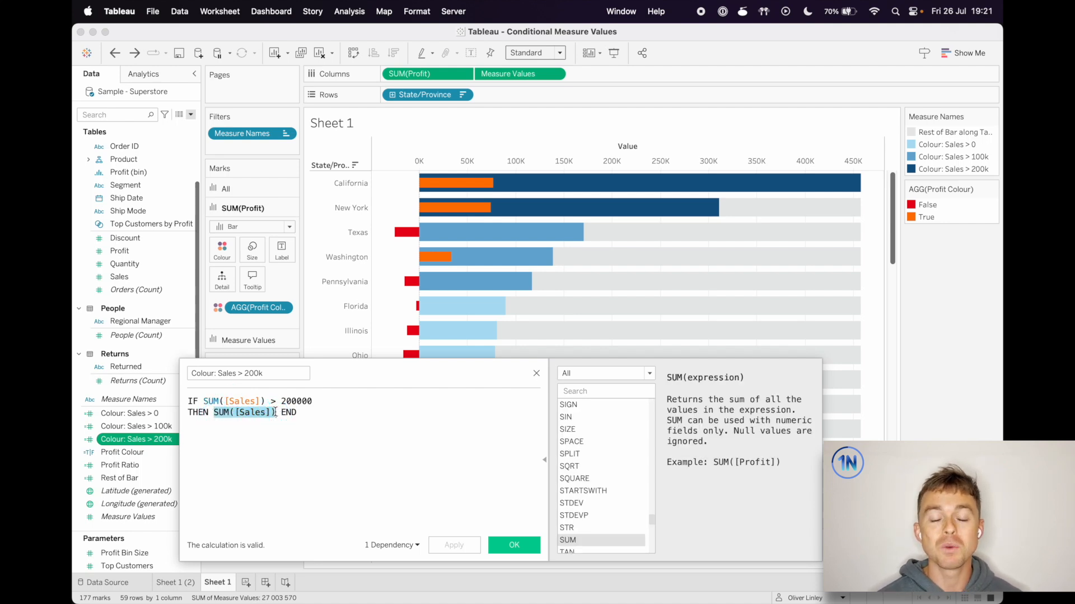
click(439, 367)
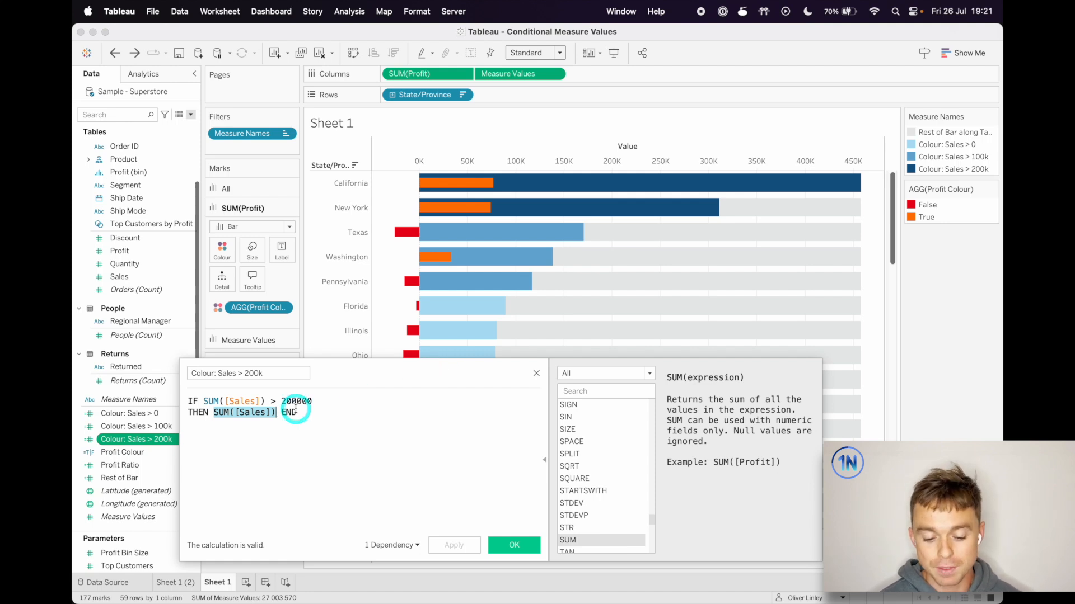
click(536, 374)
Open the Colour: Sales > 100k calculation, review its lower and upper sales limits, and close it
right_click(112, 427)
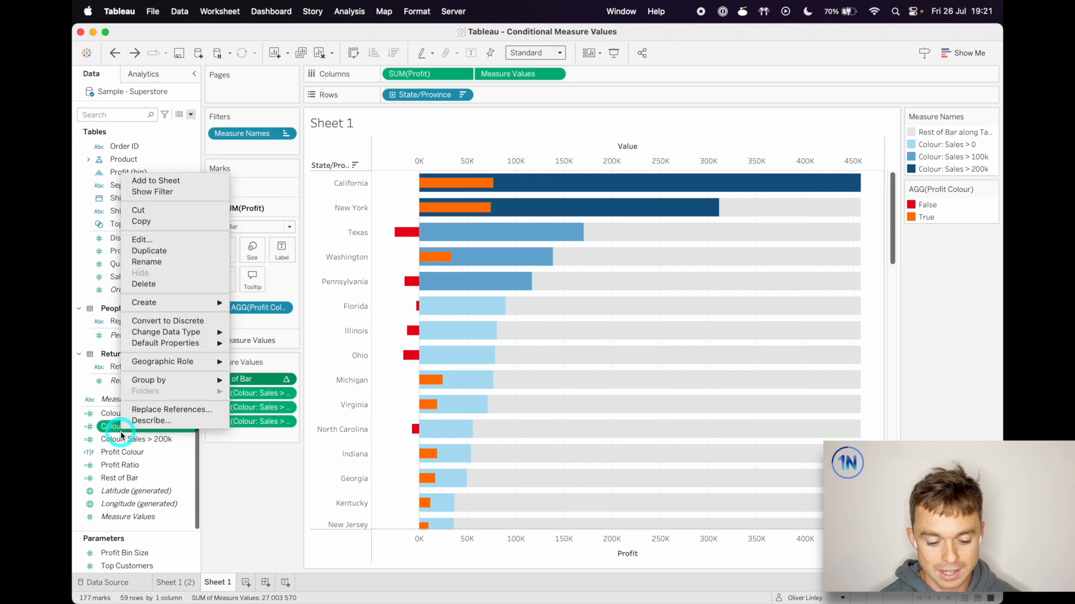
click(160, 241)
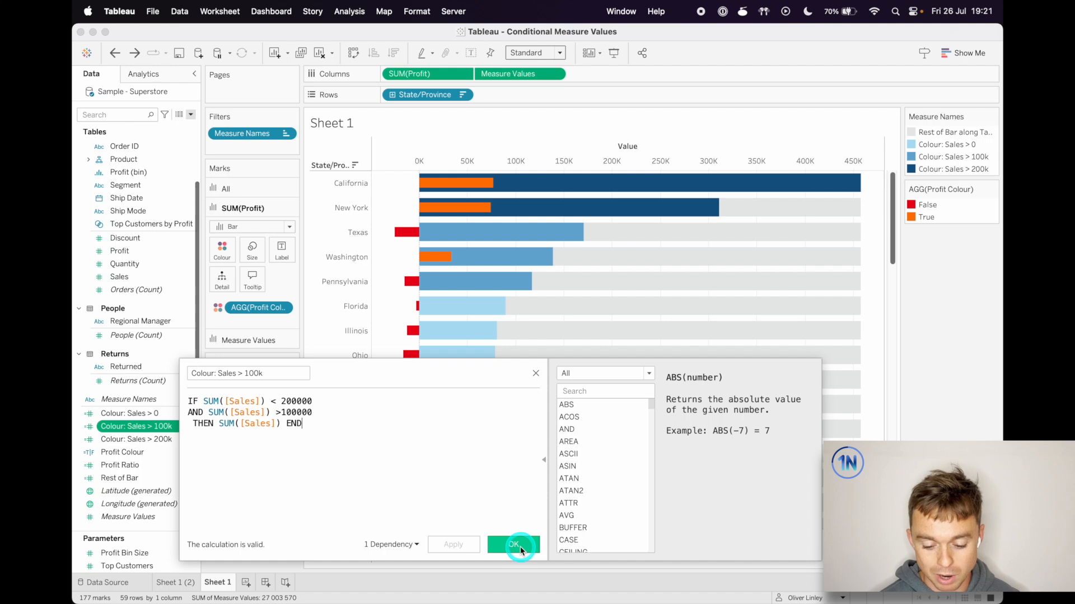
click(491, 545)
Open the Colour: Sales > 0 calculation, review its sales condition, and close it
right_click(137, 413)
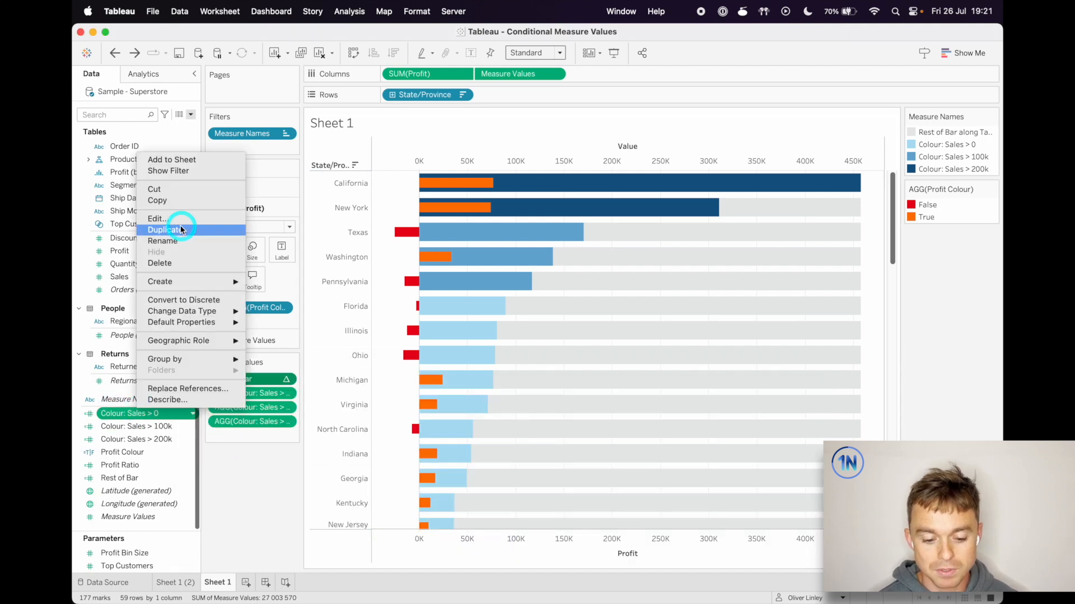
click(171, 218)
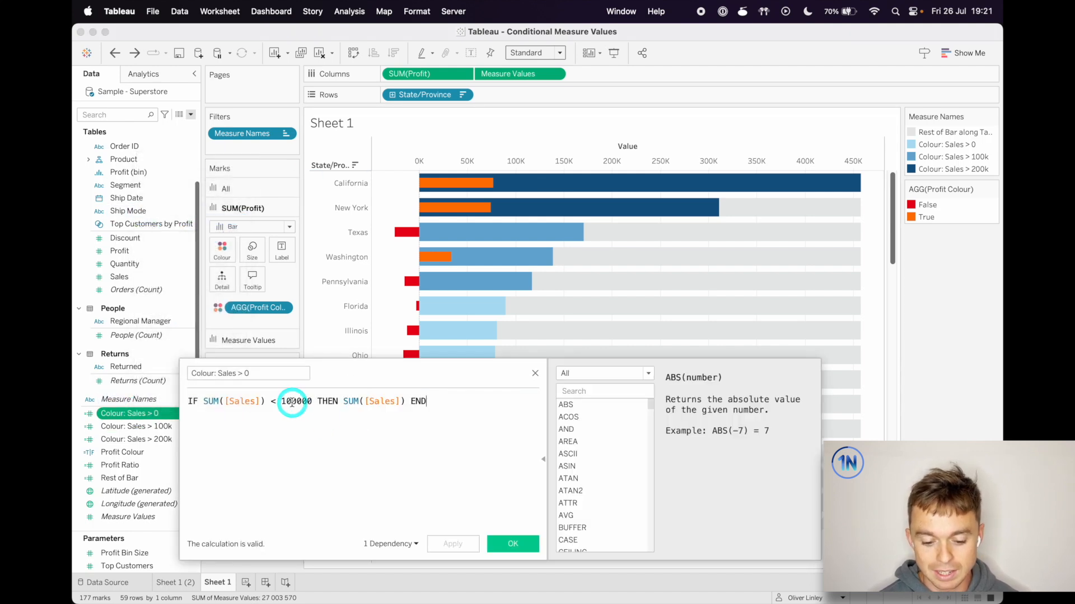
click(309, 411)
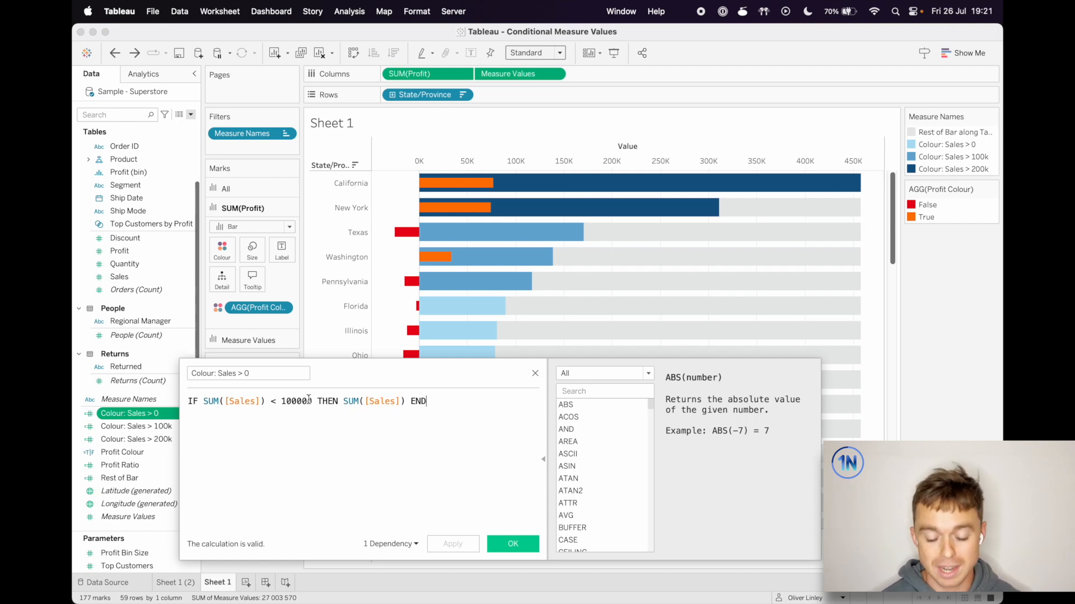
click(162, 428)
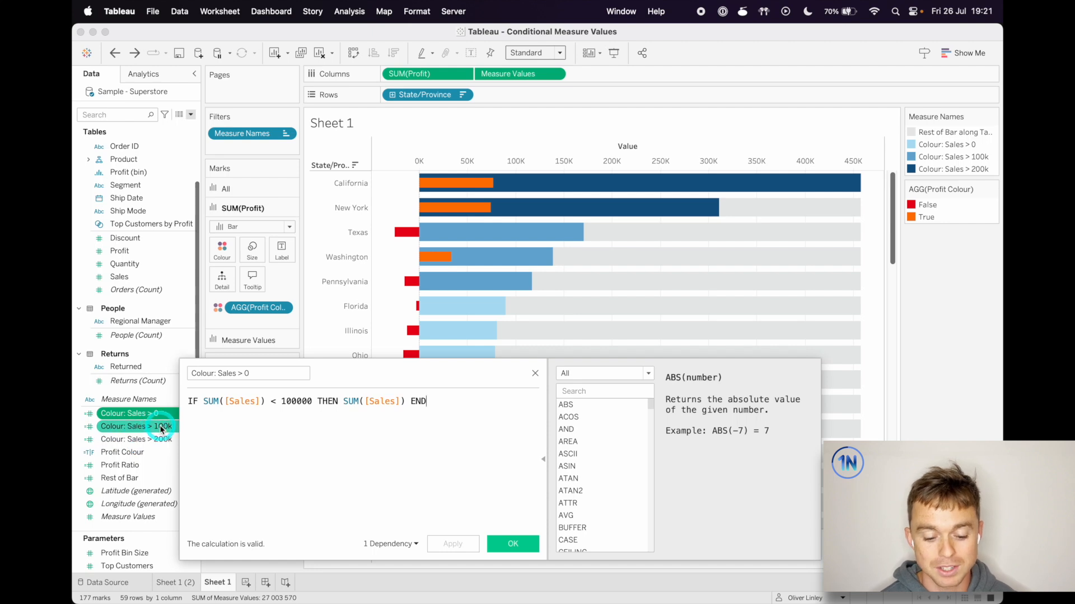
click(517, 542)
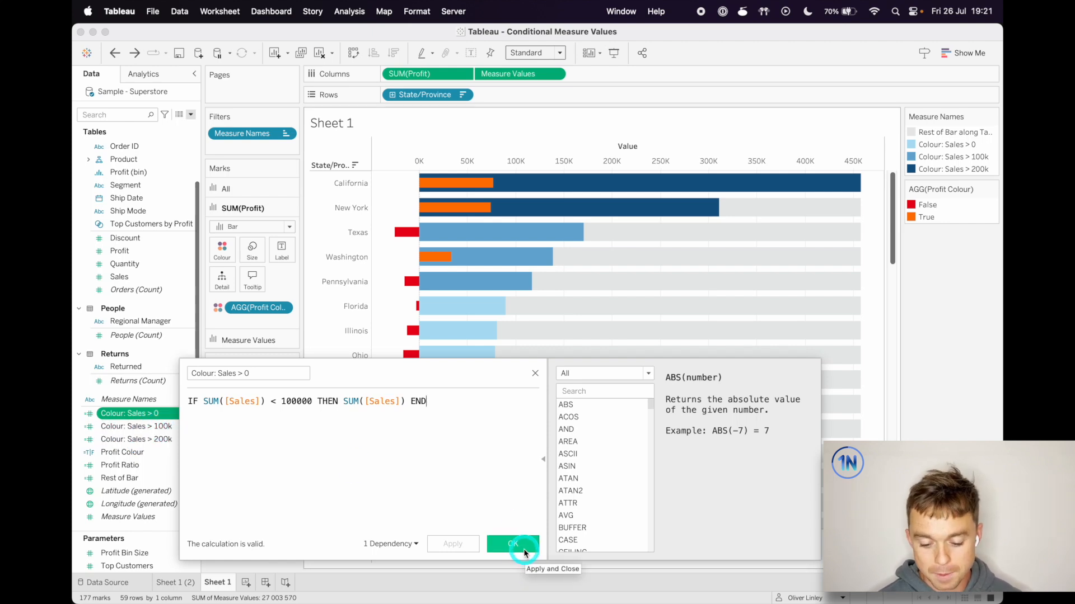
click(171, 414)
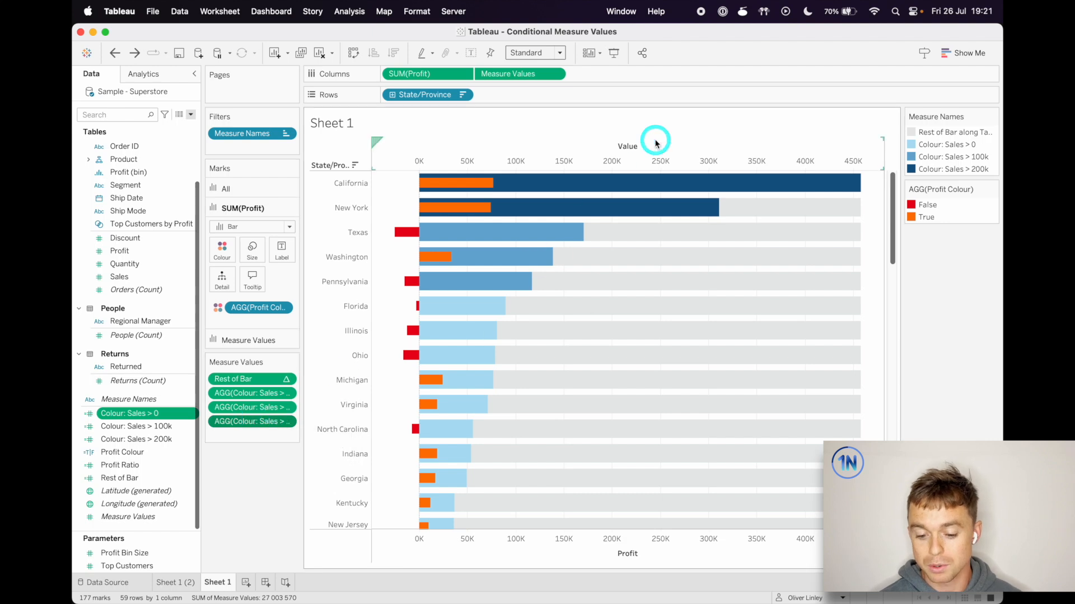
Annotate the screen with arrows from the three blue bar groups to their measures, box the Measure Names legend, and clear the annotations
mouse_move(621, 207)
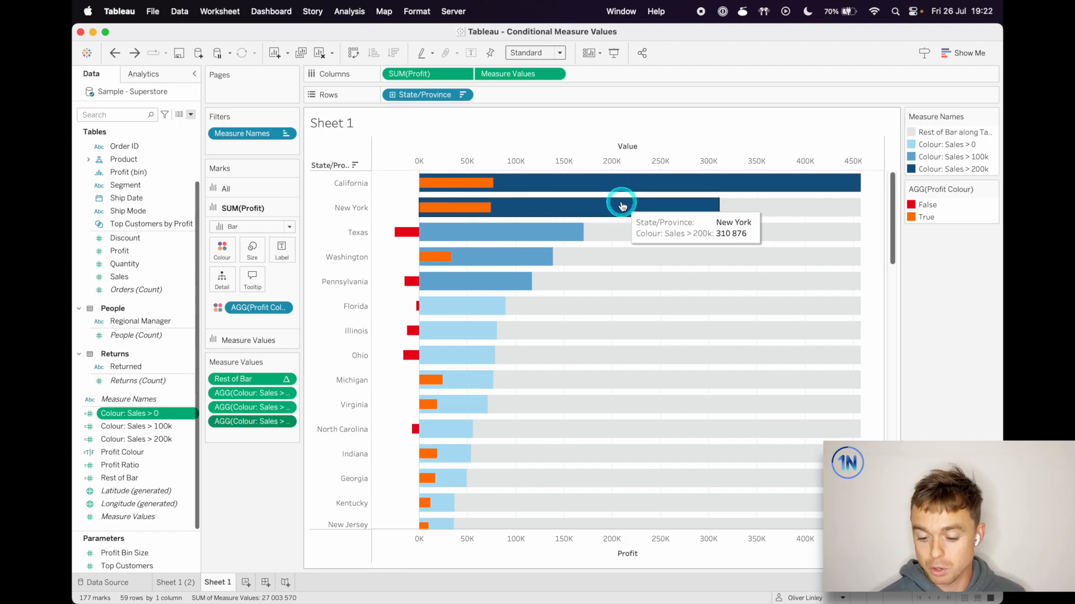
key(ctrl+a)
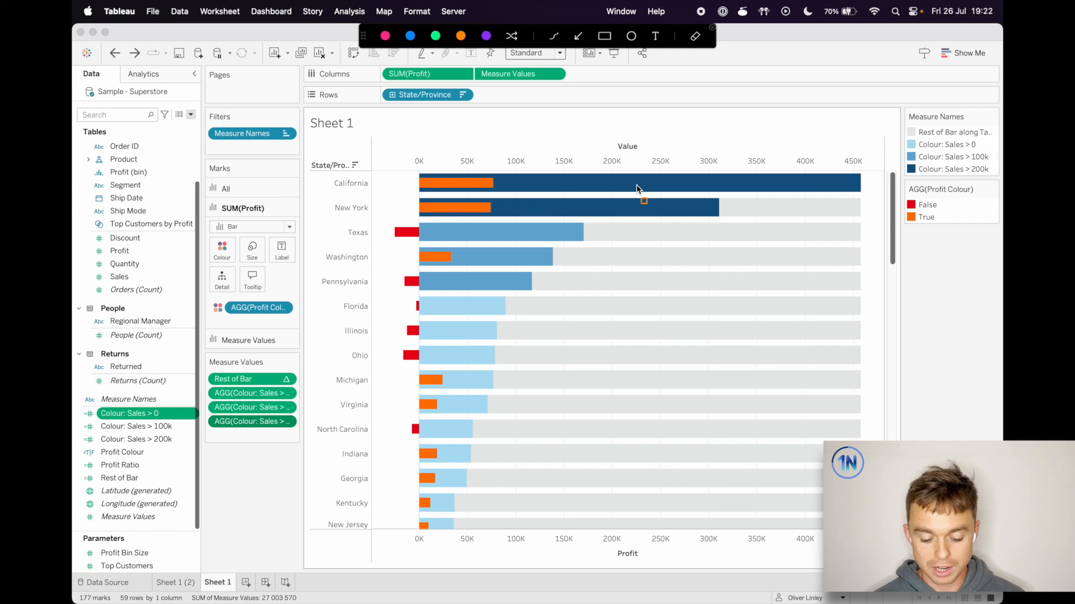
drag(522, 195, 295, 424)
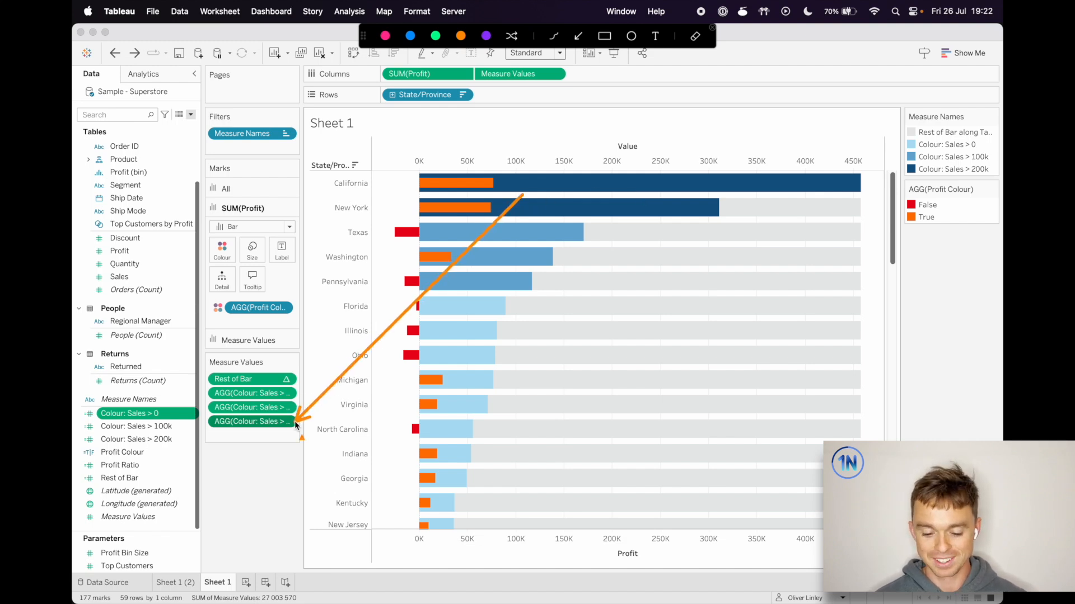
drag(500, 257, 292, 412)
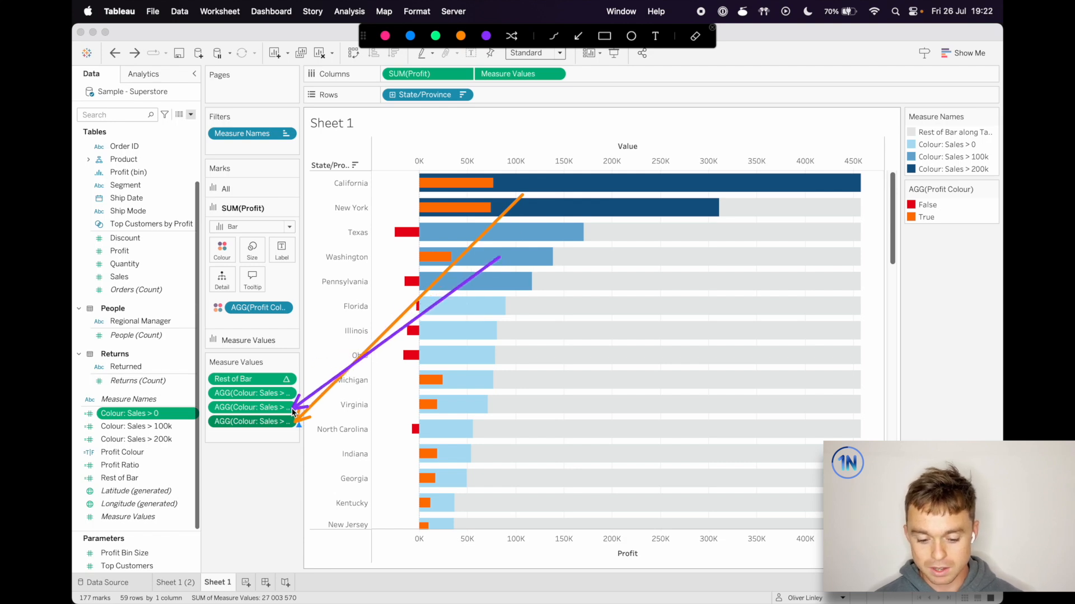
mouse_move(451, 343)
mouse_down()
mouse_move(344, 363)
mouse_move(294, 396)
mouse_up()
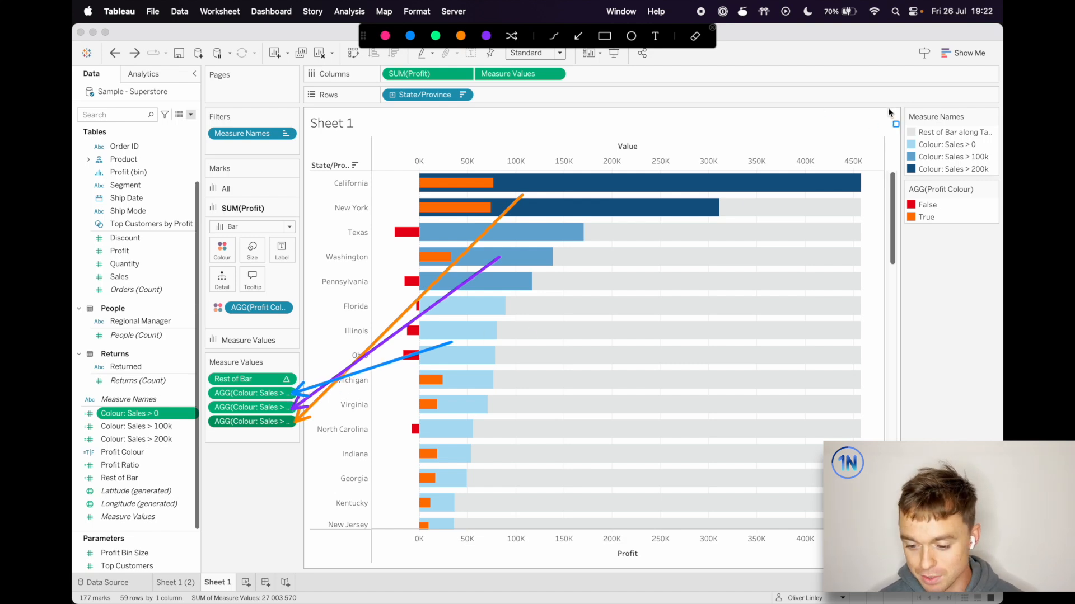
mouse_move(901, 109)
mouse_down()
mouse_move(974, 178)
mouse_move(1001, 180)
mouse_up()
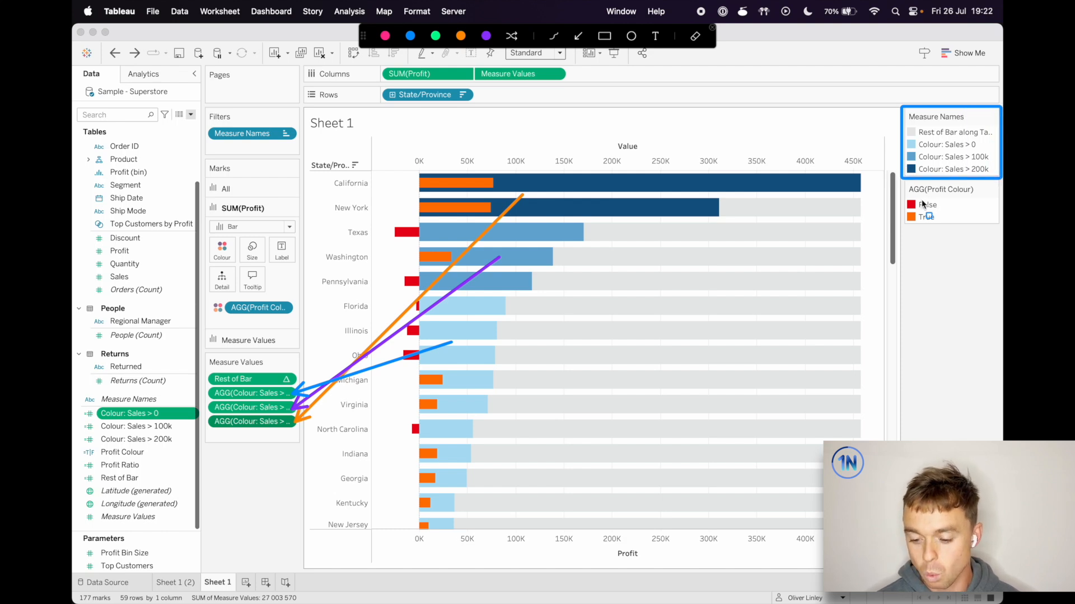
key(Escape)
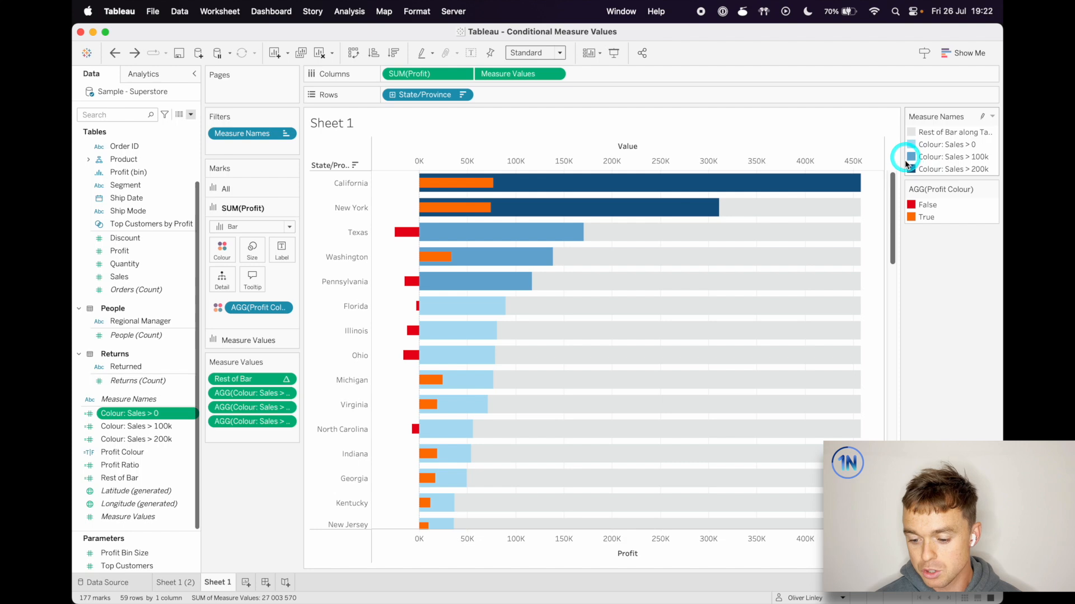
Open the Measure Names colour assignments and inspect the colours of Colour: Sales > 0, > 100k and > 200k
double_click(912, 169)
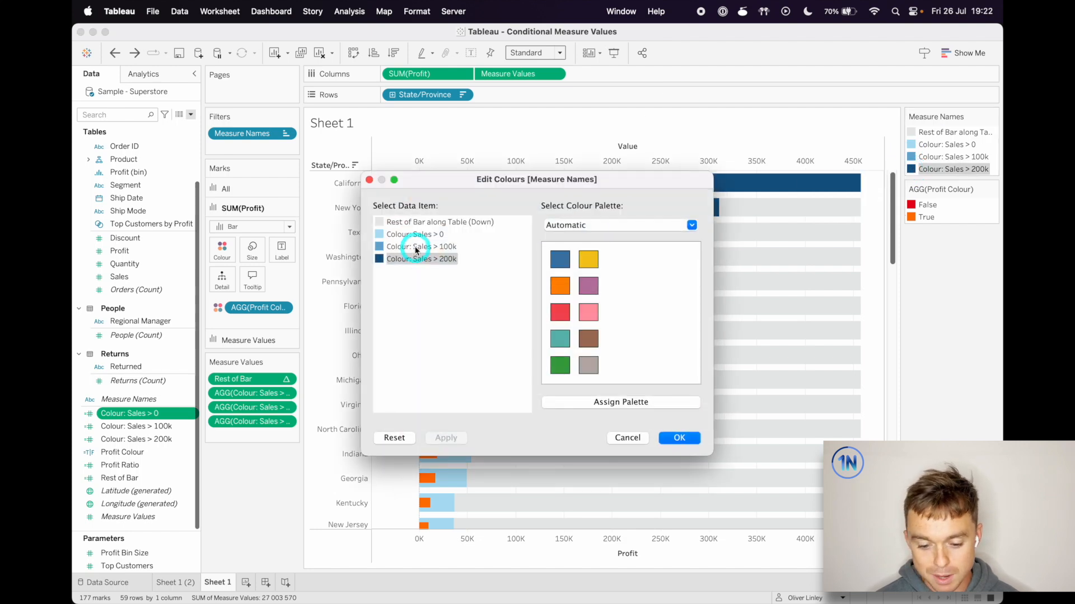
click(379, 246)
click(378, 234)
click(378, 247)
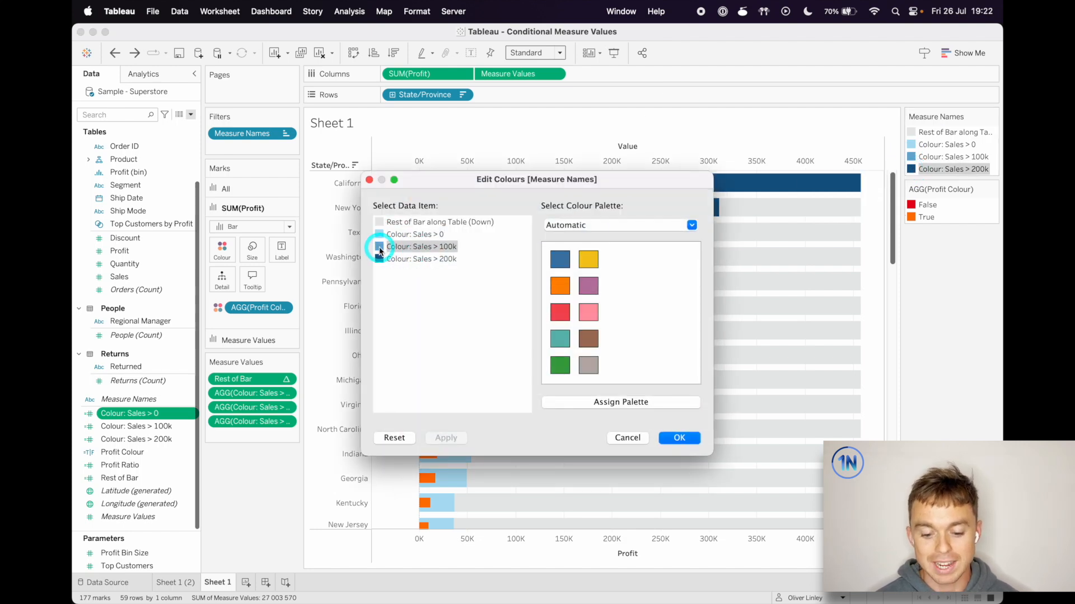
click(379, 260)
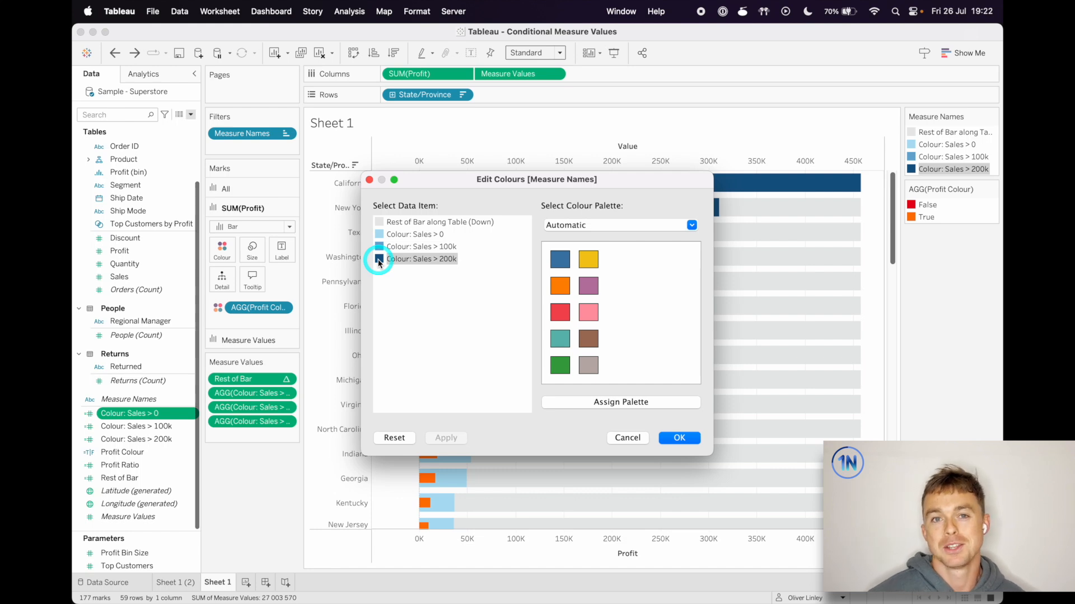